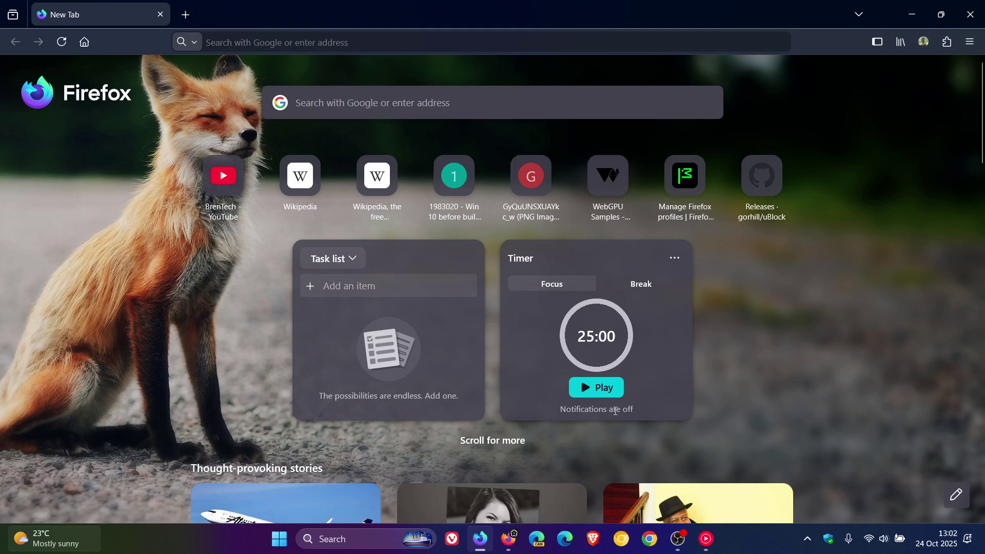
Switch to the second Firefox window, showing the eclipse-wallpaper New Tab with no widgets.
left_click(511, 544)
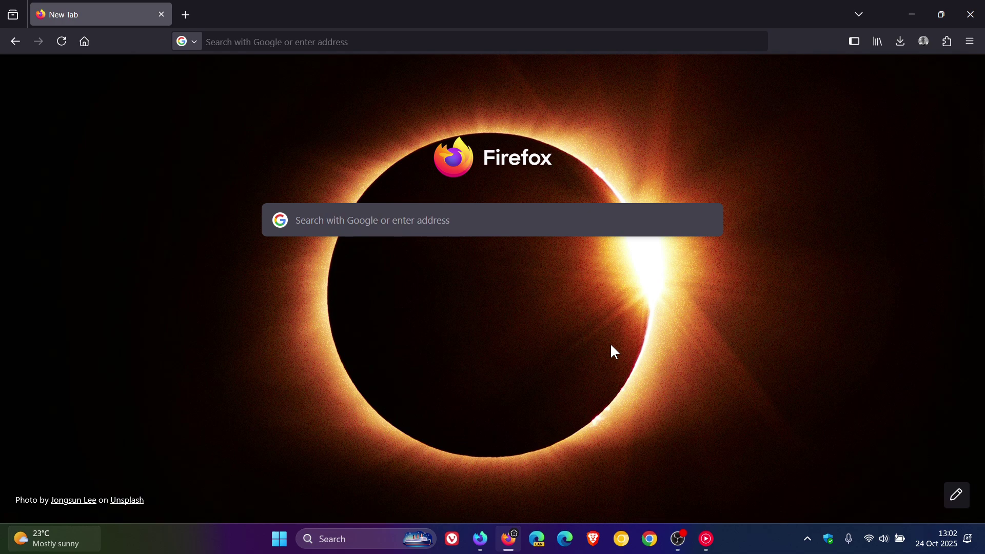
From New Tab customization, go to Firefox Labs settings and enable 'Lists and timer on Firefox Home'.
left_click(946, 495)
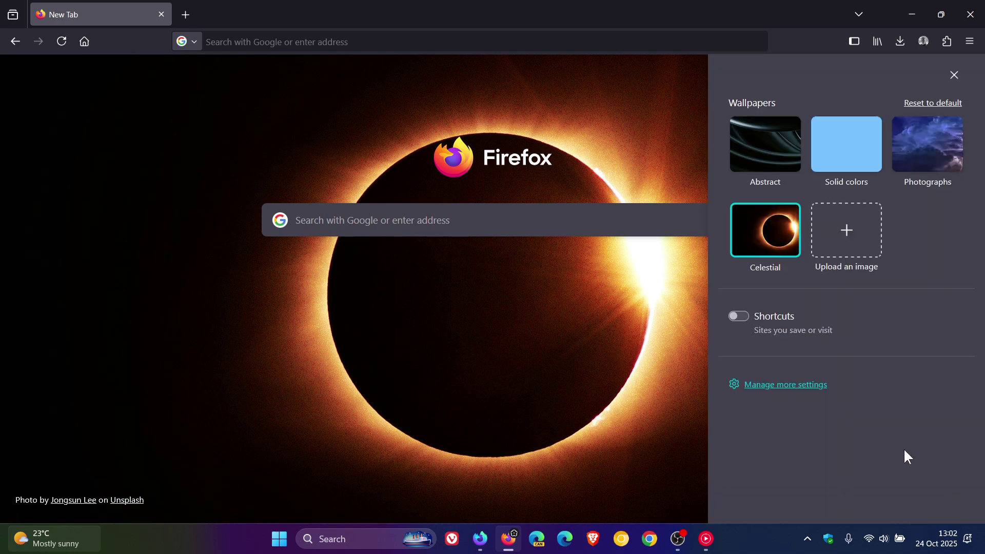
left_click(796, 385)
left_click(119, 291)
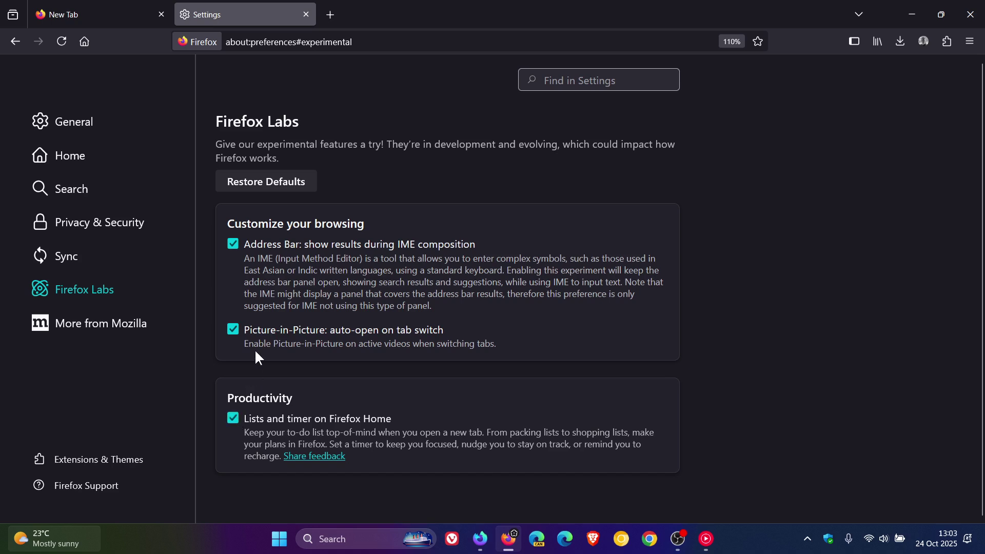
Back on the New Tab, close the Customize panel and delete the abc task.
left_click(84, 6)
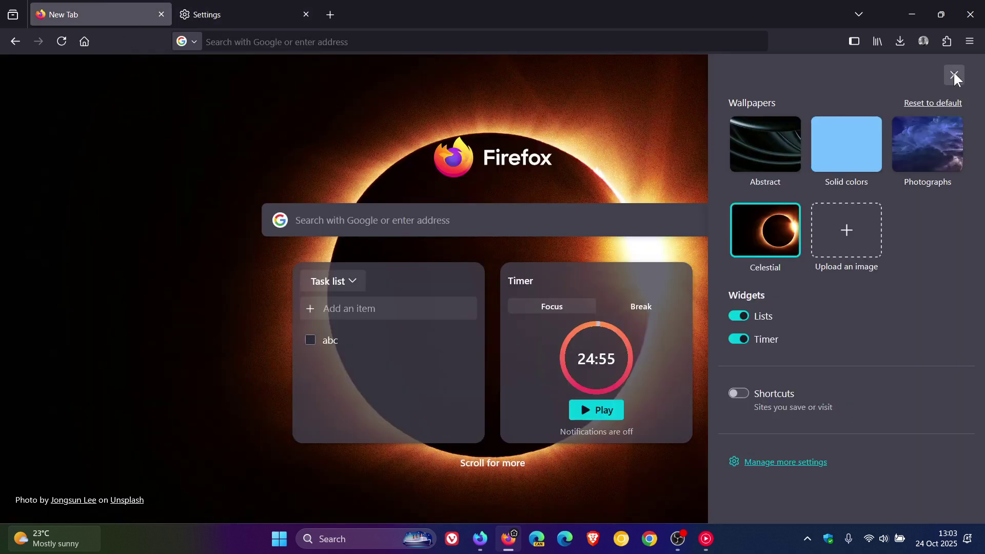
left_click(955, 77)
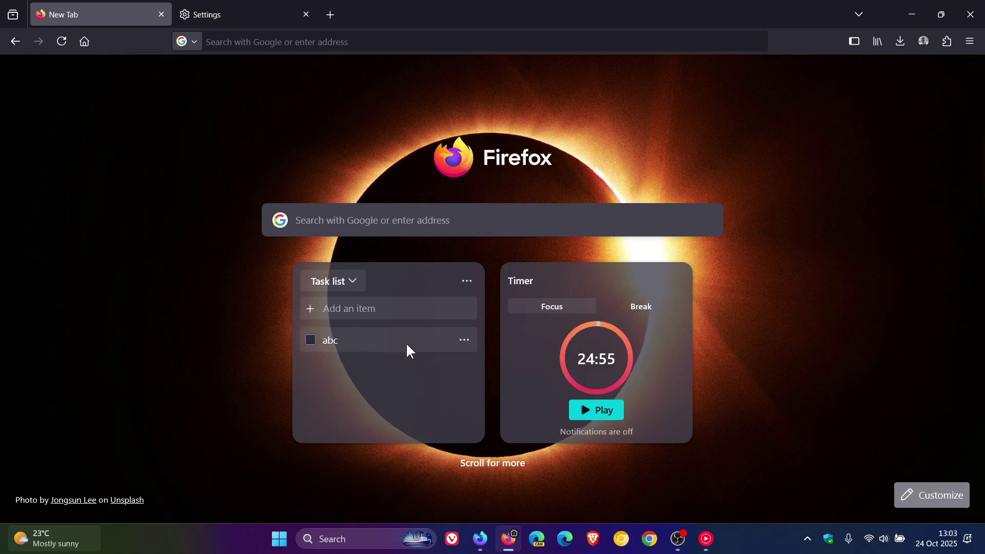
left_click(464, 341)
left_click(491, 407)
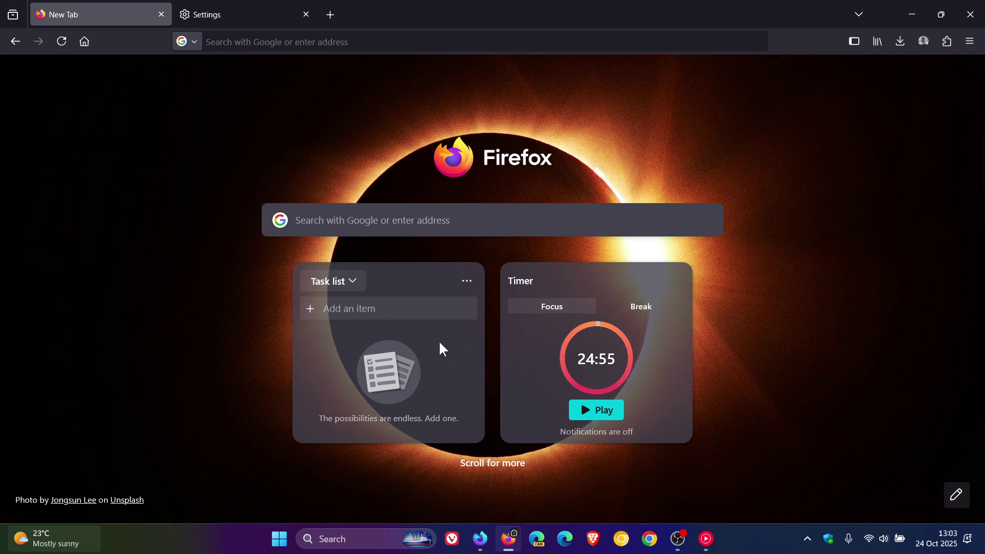
Add 'abc' back to the Task list, then open and close the list's options menu.
left_click(374, 314)
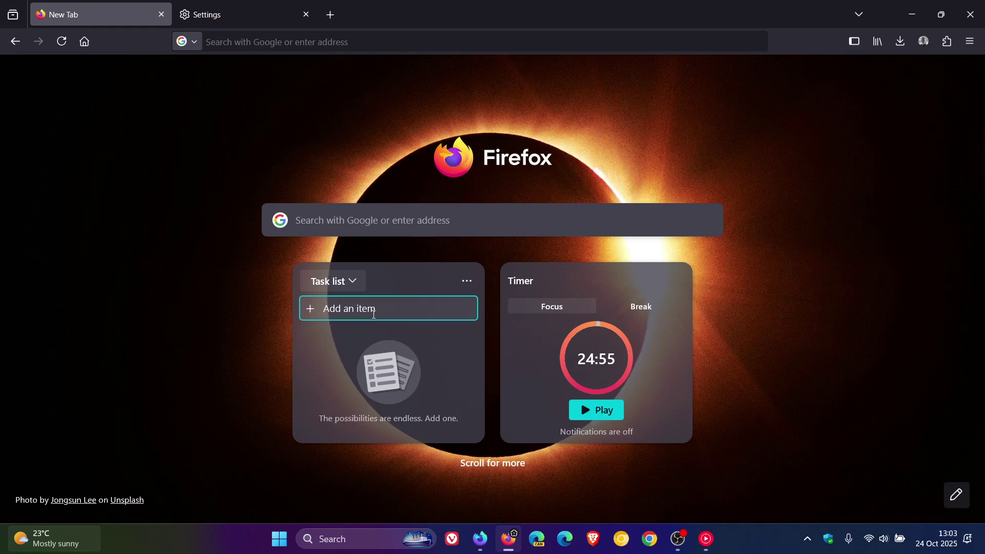
type("abc")
key("Return")
left_click(467, 281)
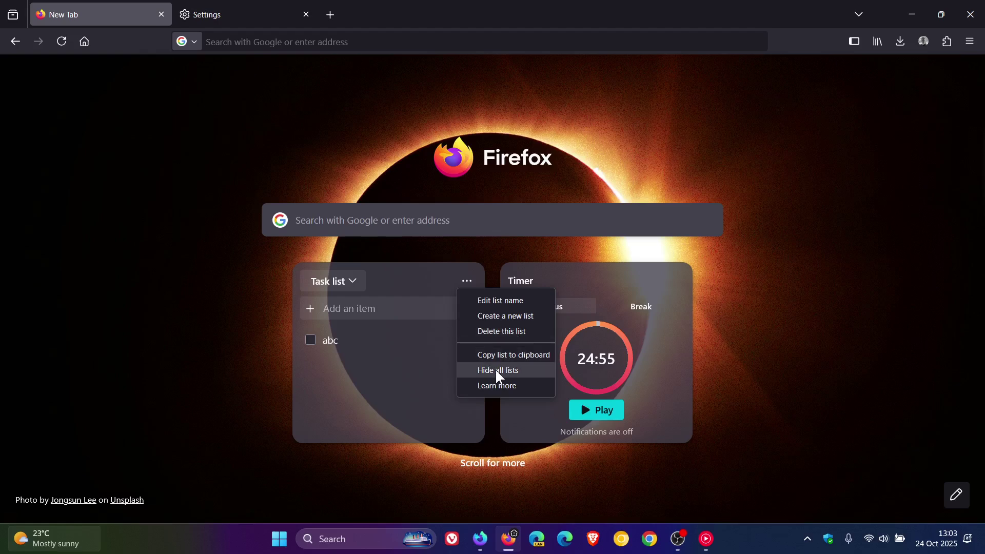
left_click(435, 392)
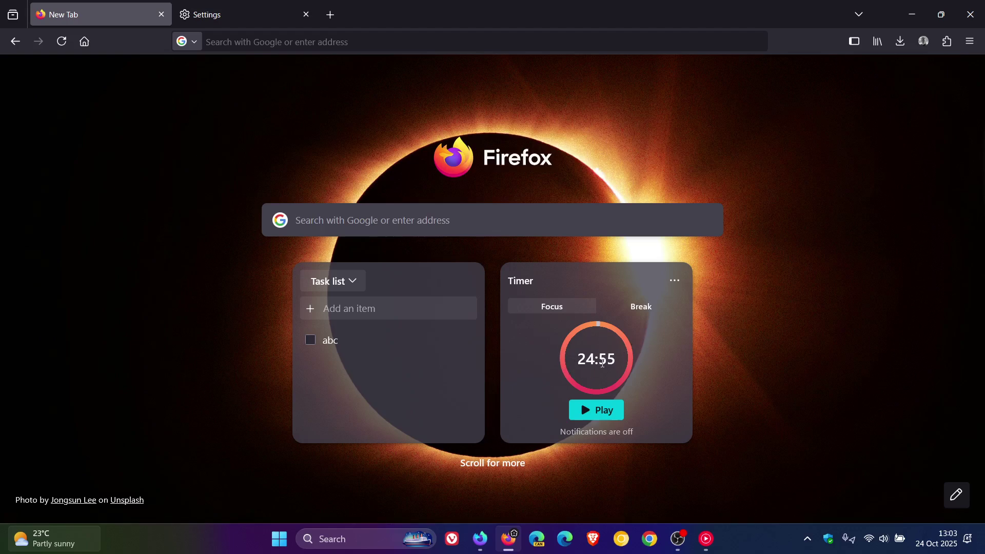
Start and pause the Focus timer, then run, pause, resume and reset the Break timer to 05:00.
left_click(593, 409)
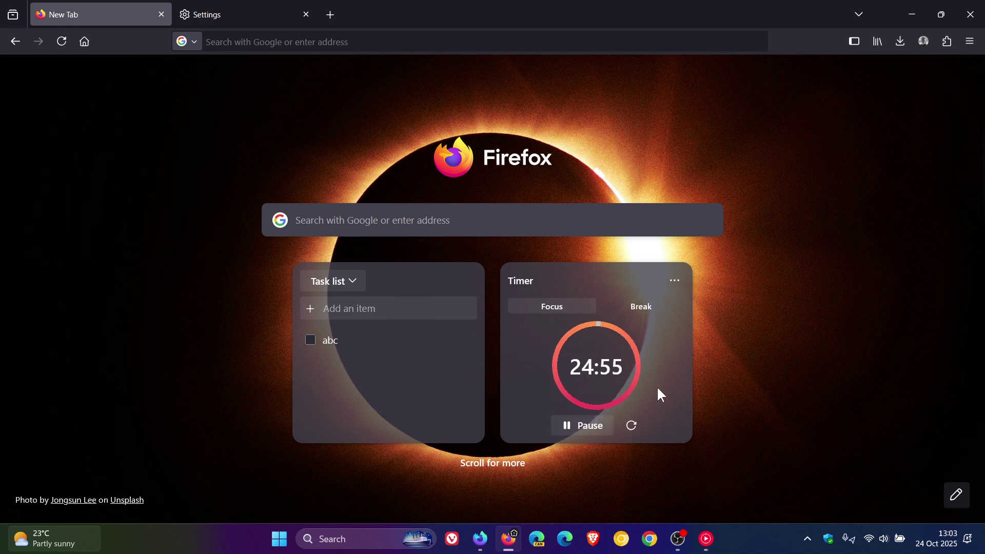
left_click(567, 429)
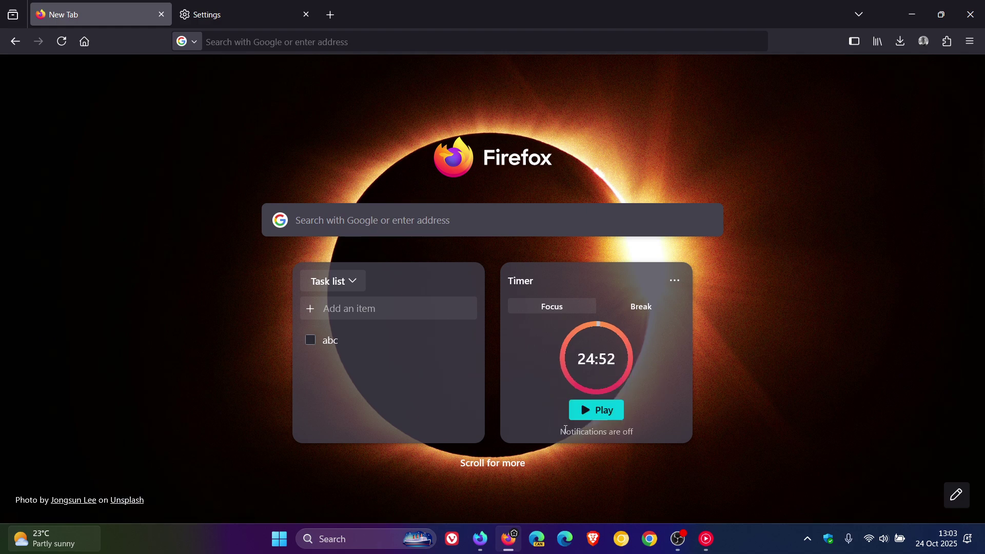
left_click(639, 308)
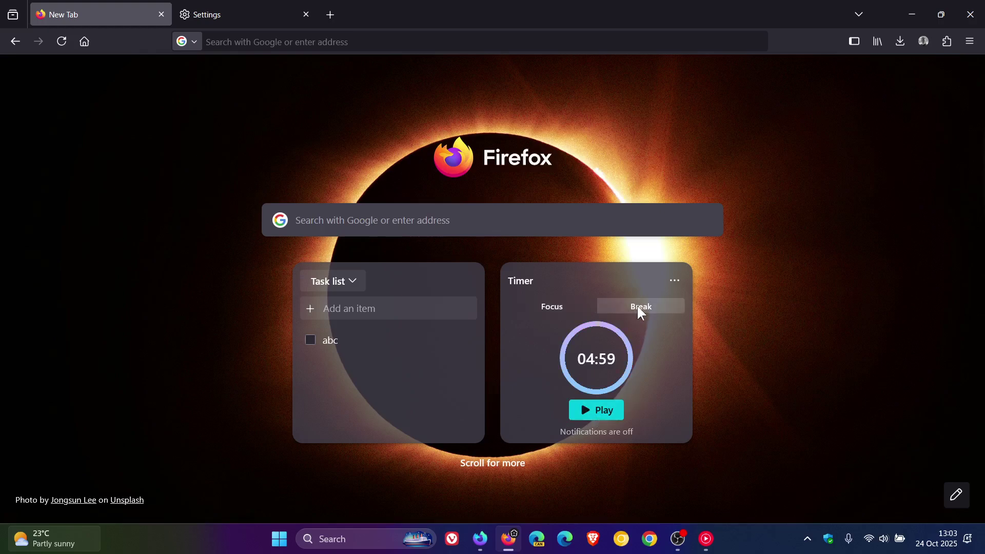
left_click(591, 409)
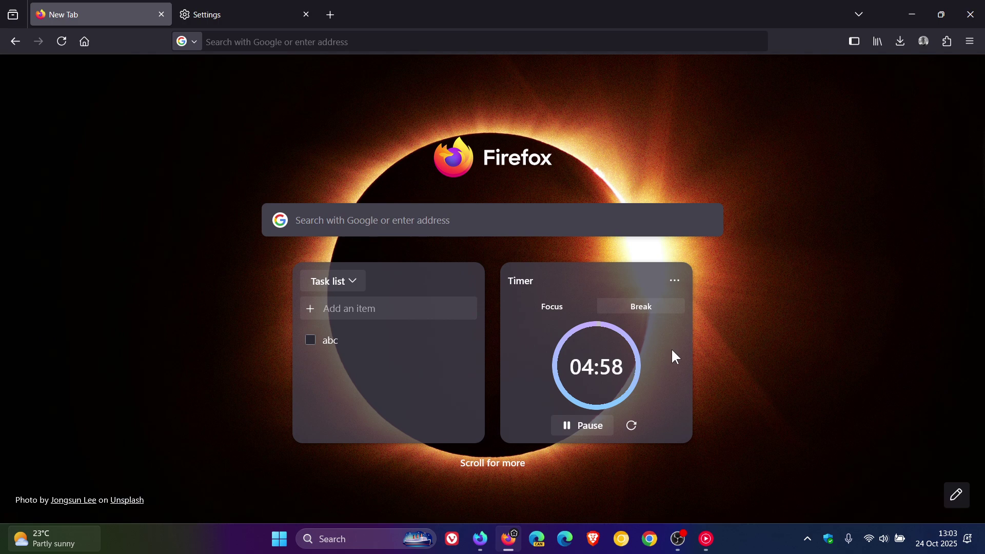
left_click(569, 426)
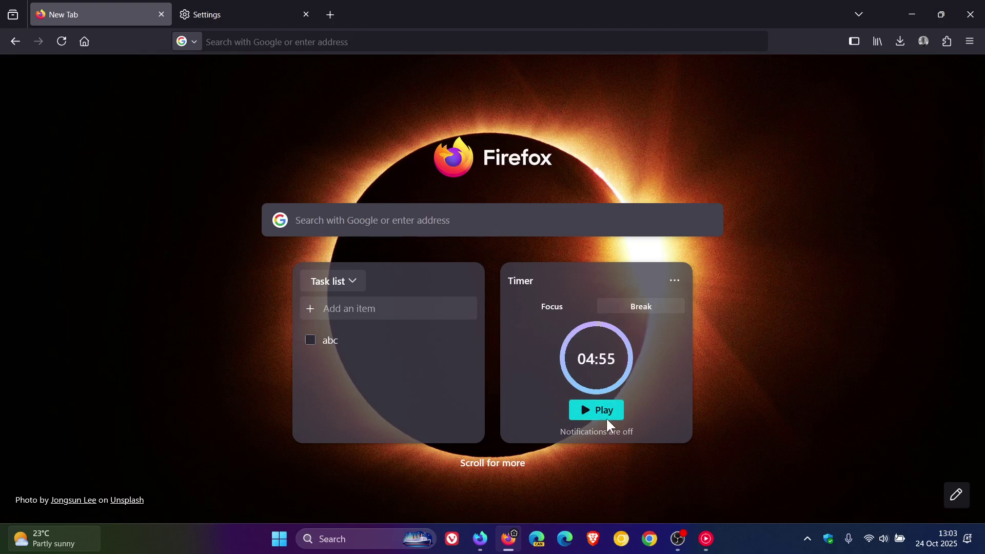
left_click(602, 412)
left_click(631, 427)
Return the timer to Focus mode at 24:52 and open then close its options menu.
left_click(553, 311)
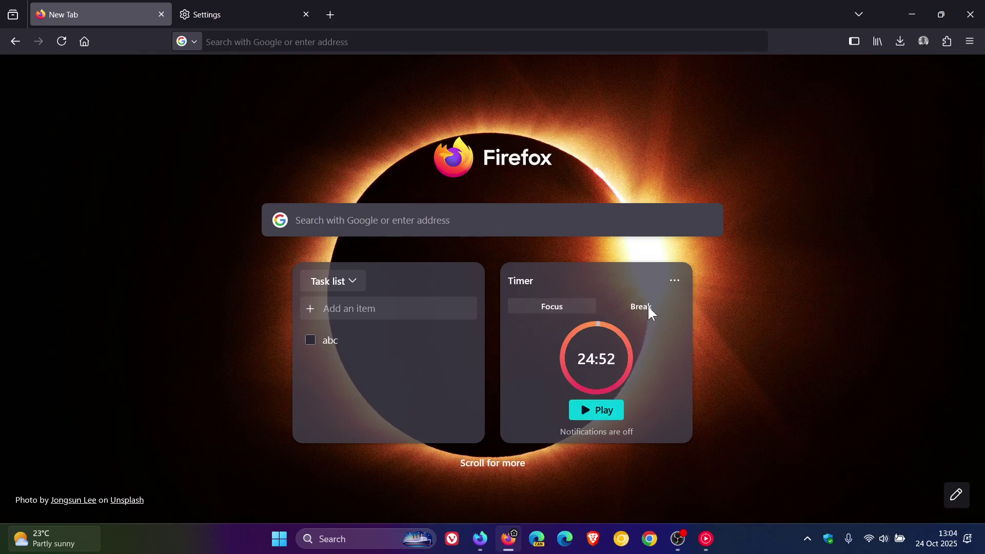
left_click(673, 281)
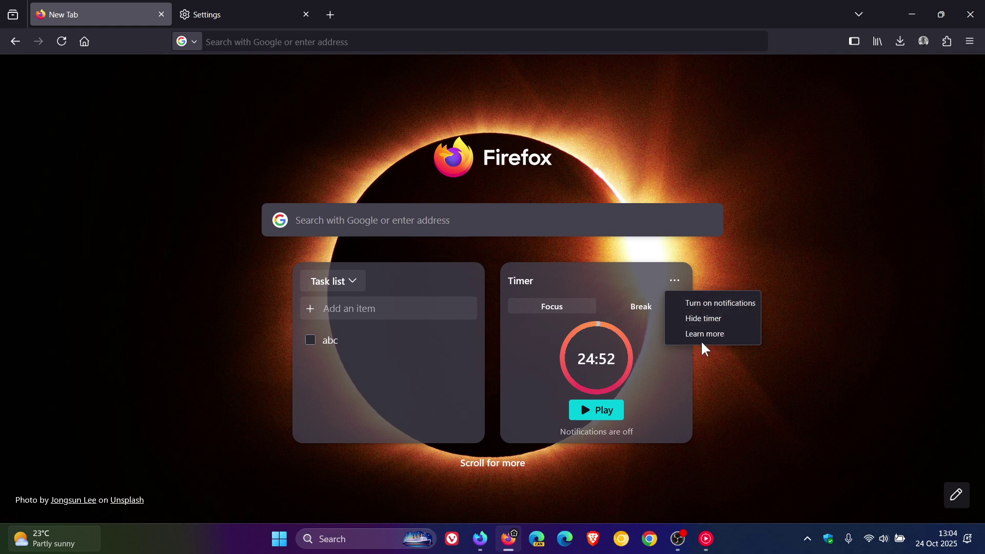
left_click(658, 410)
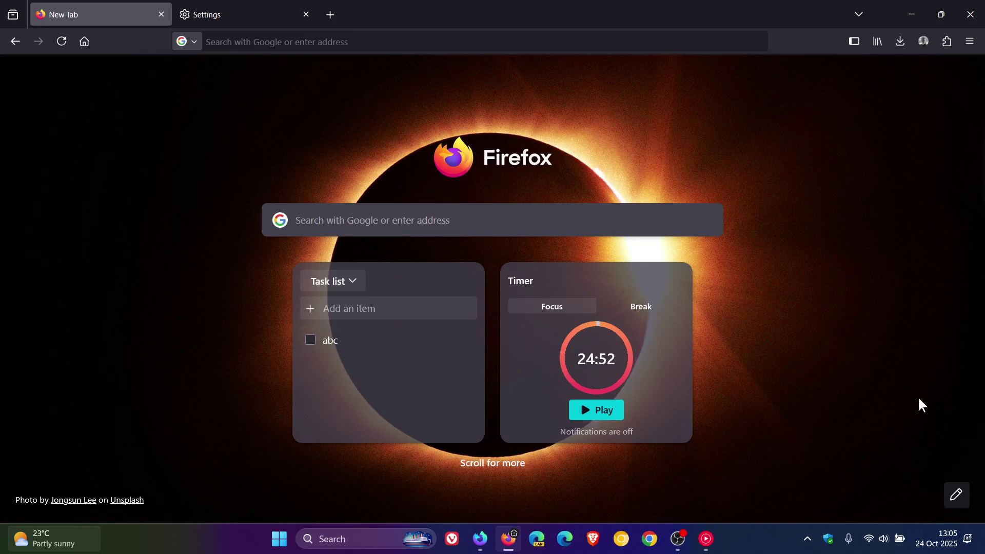
Turn off the Lists and timer experiment in Firefox Labs and view the widget-less New Tab.
left_click(956, 495)
left_click(781, 463)
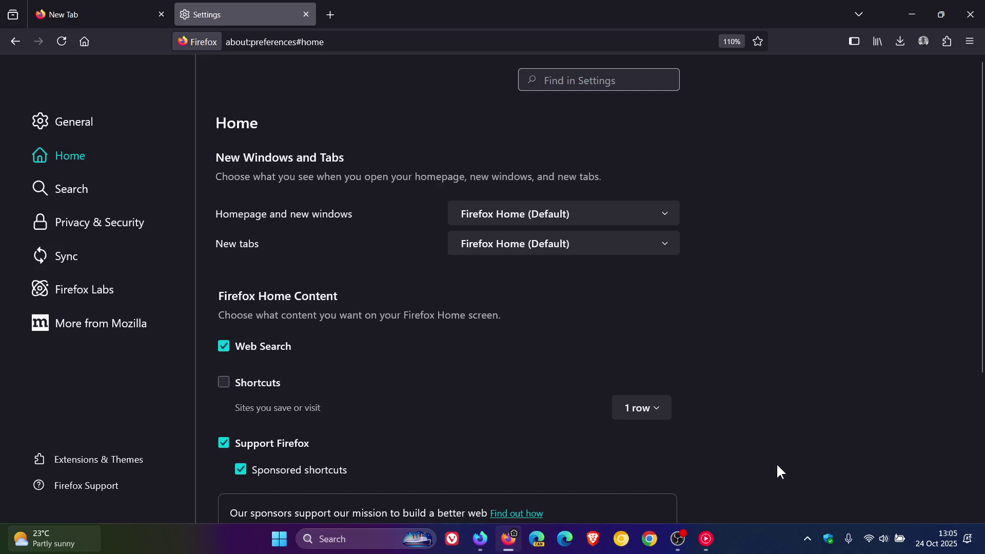
left_click(106, 294)
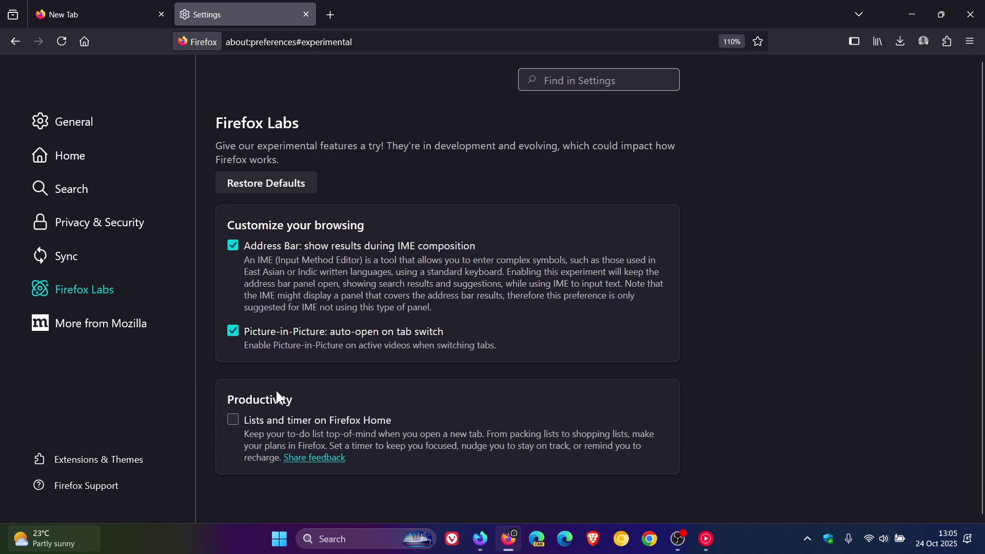
left_click(91, 15)
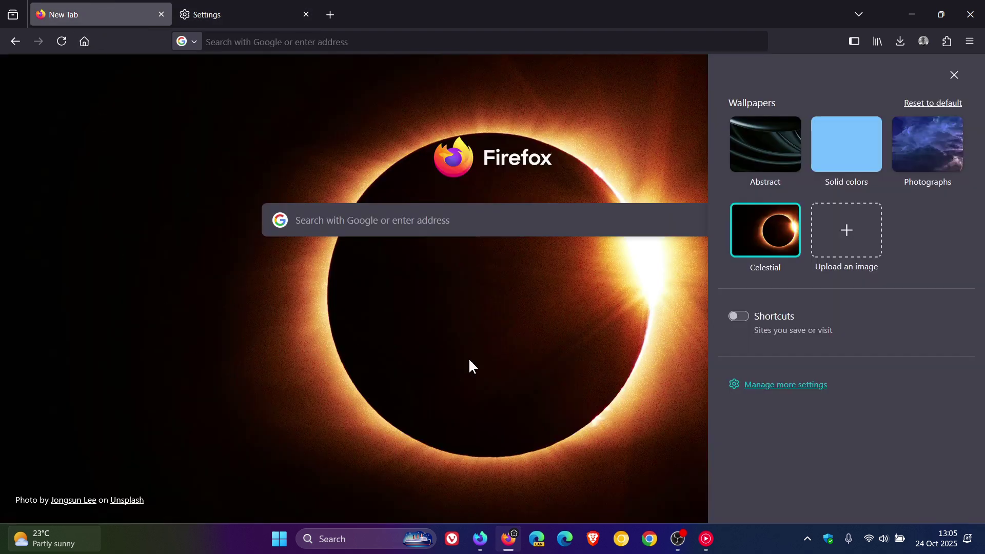
Re-enable 'Lists and timer on Firefox Home' in Firefox Labs settings.
left_click(774, 386)
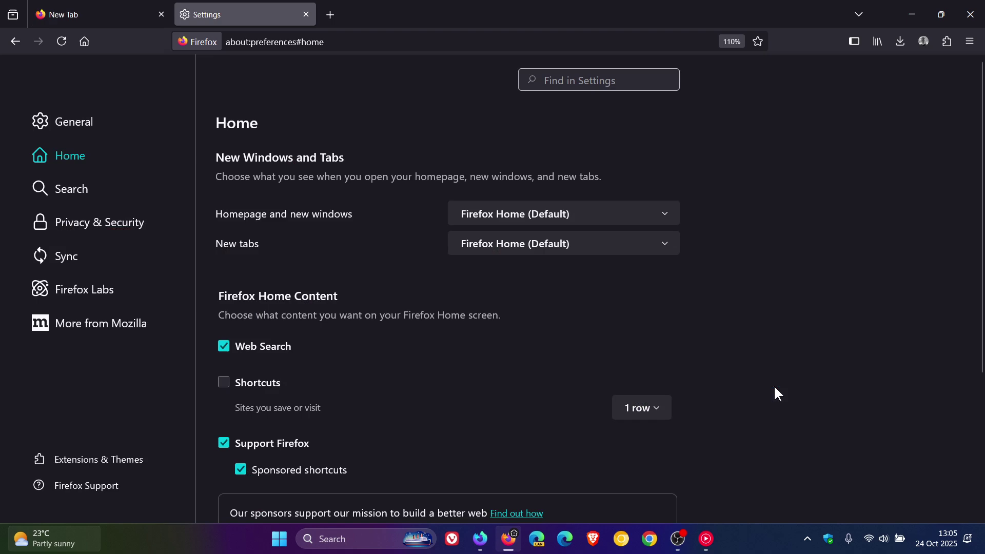
left_click(123, 289)
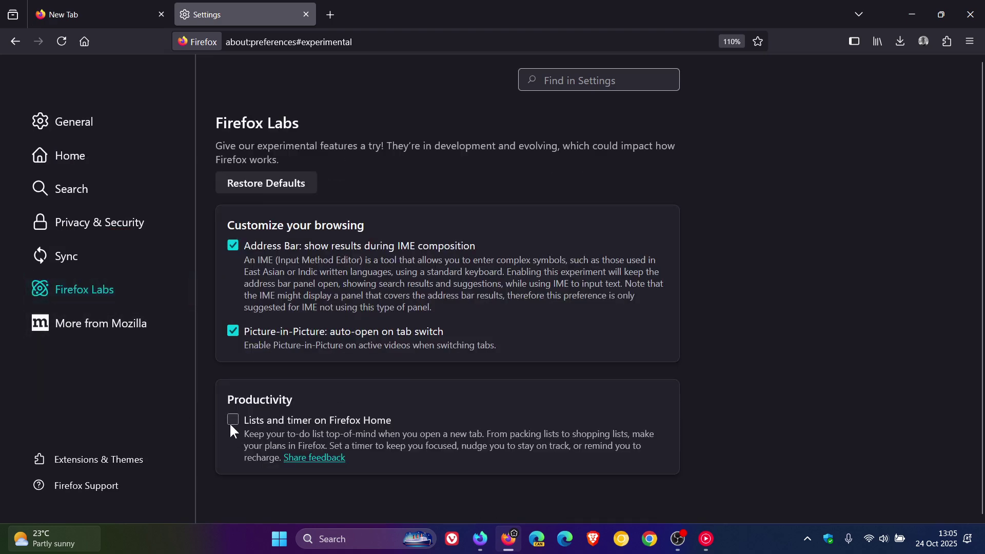
left_click(118, 19)
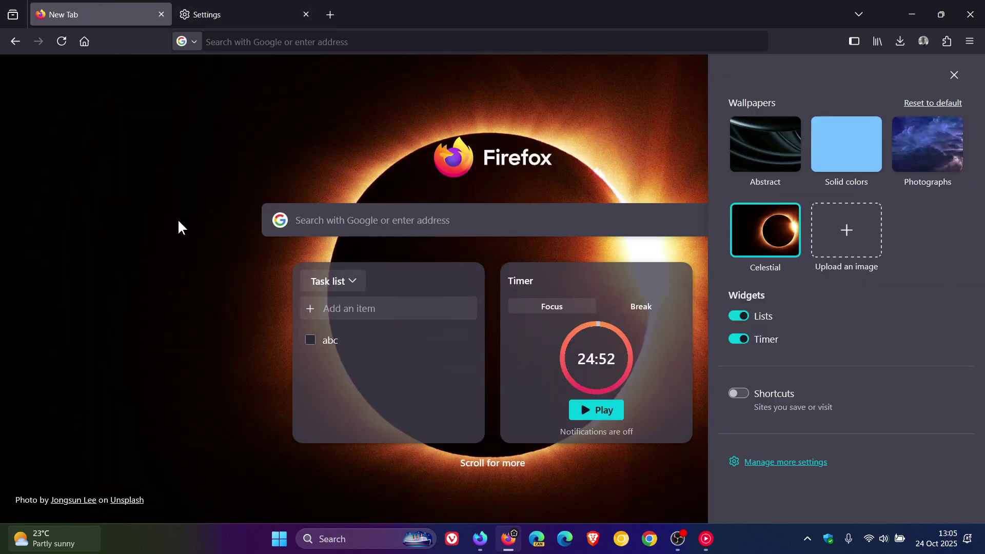
Close the Customize panel, leaving the Task list 'abc' and Timer at 24:52 on the eclipse page.
left_click(956, 81)
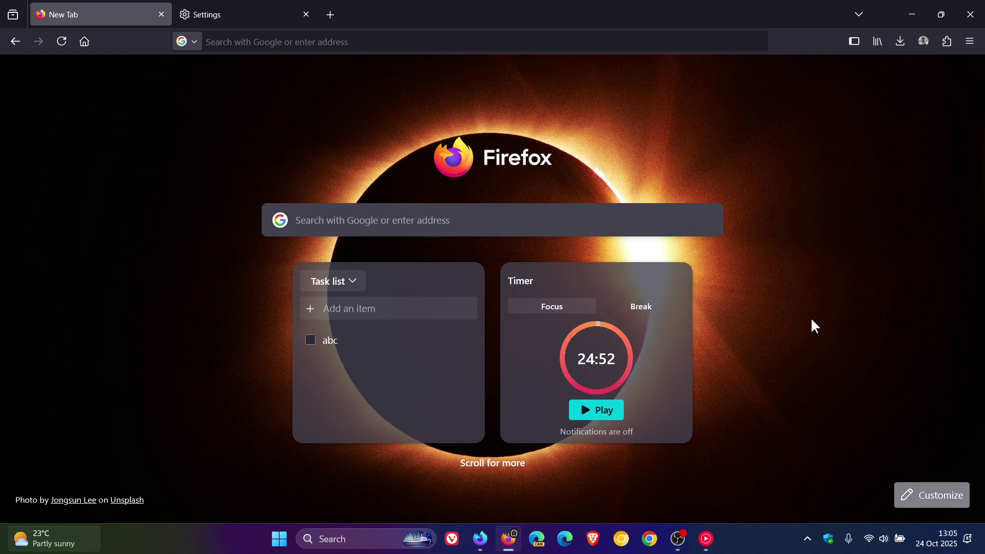